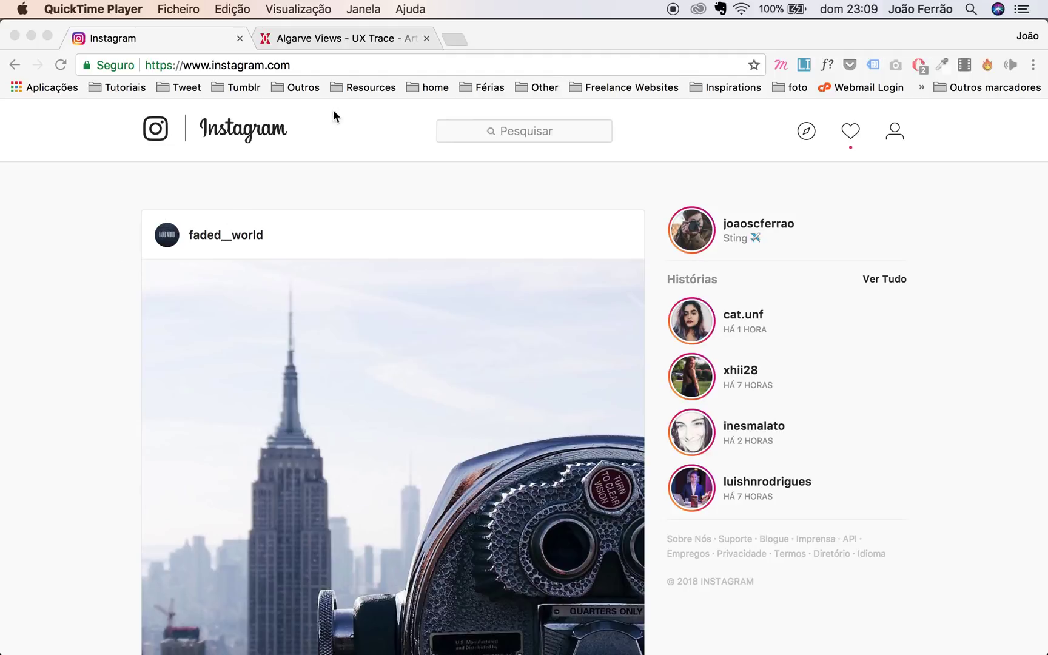
# - Browse the Algarve Views portfolio gallery and open its linked Instagram profile in a new tab
pyautogui.click(350, 36)
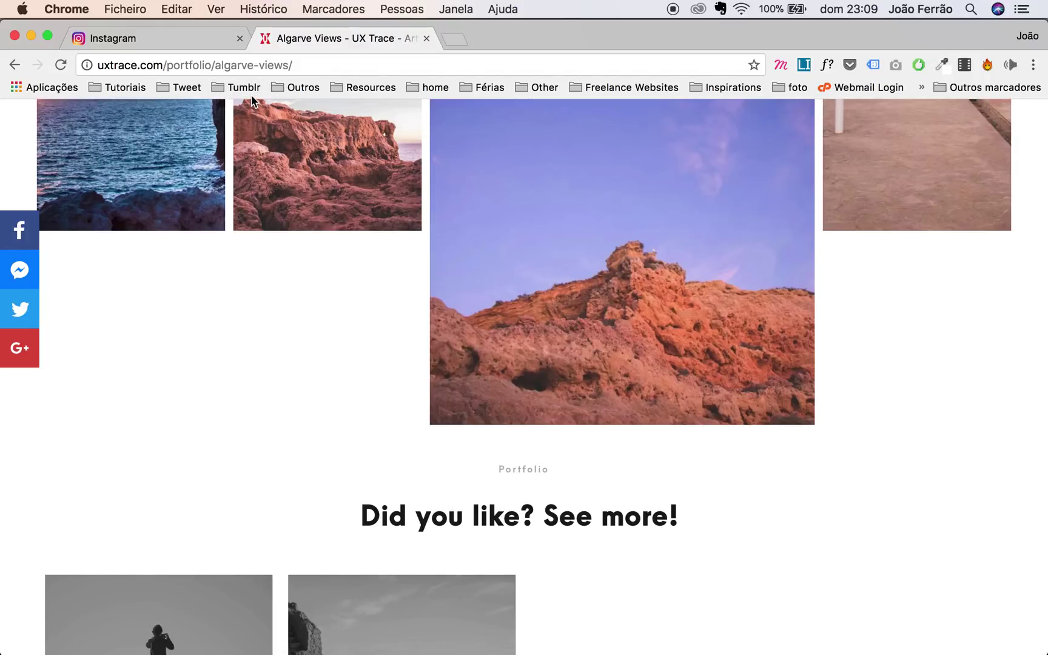
pyautogui.scroll(15, 270, 297)
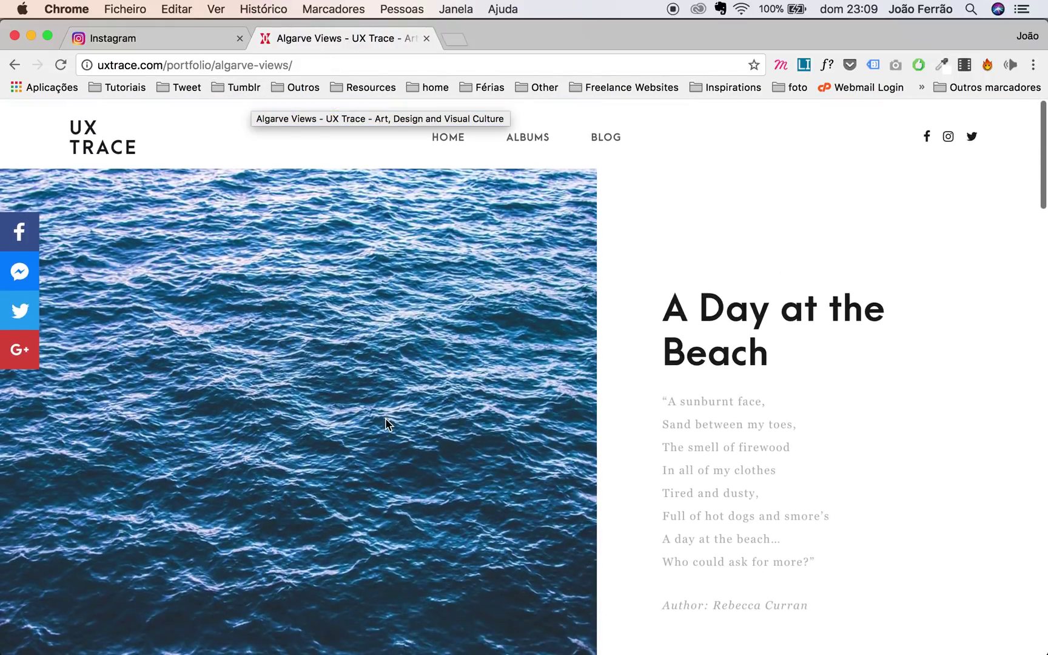
pyautogui.scroll(-10, 551, 335)
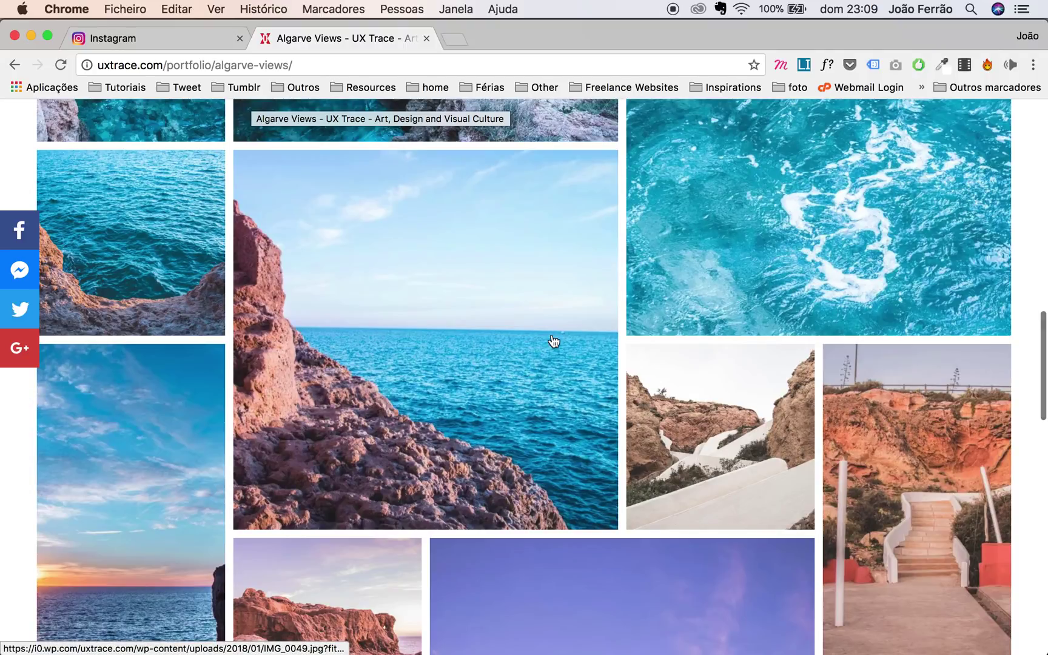
pyautogui.scroll(-3, 553, 341)
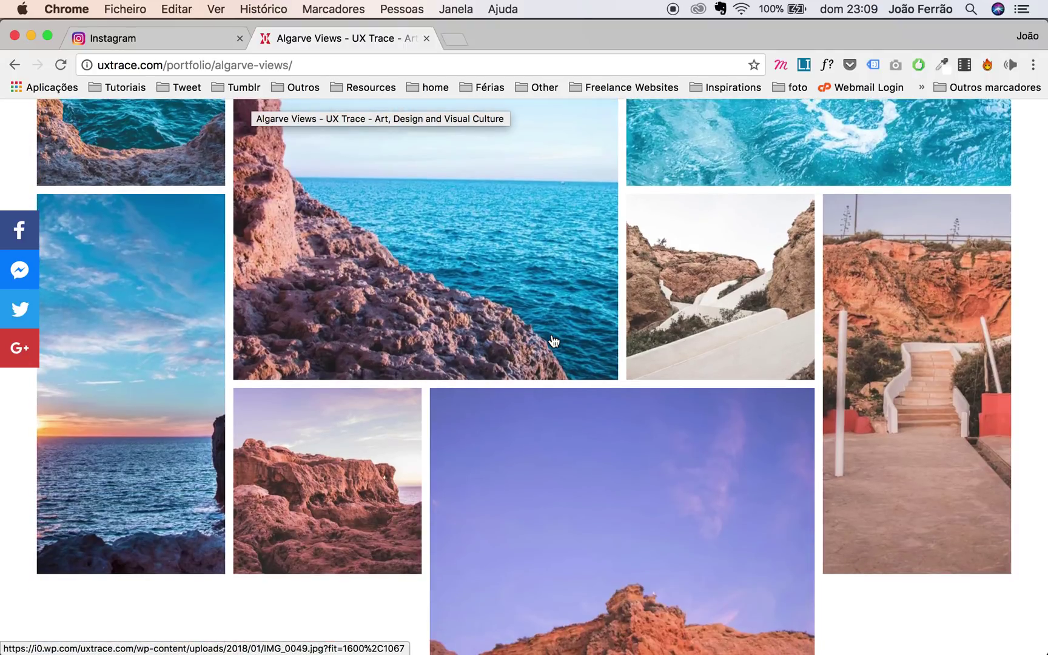
pyautogui.scroll(13, 554, 342)
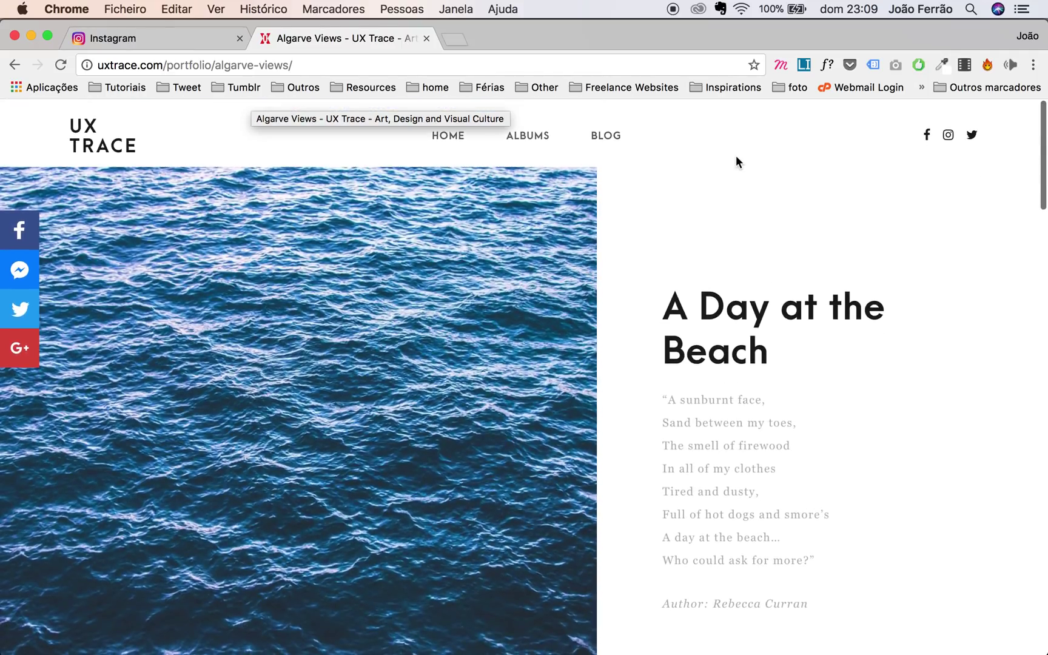
pyautogui.click(948, 136)
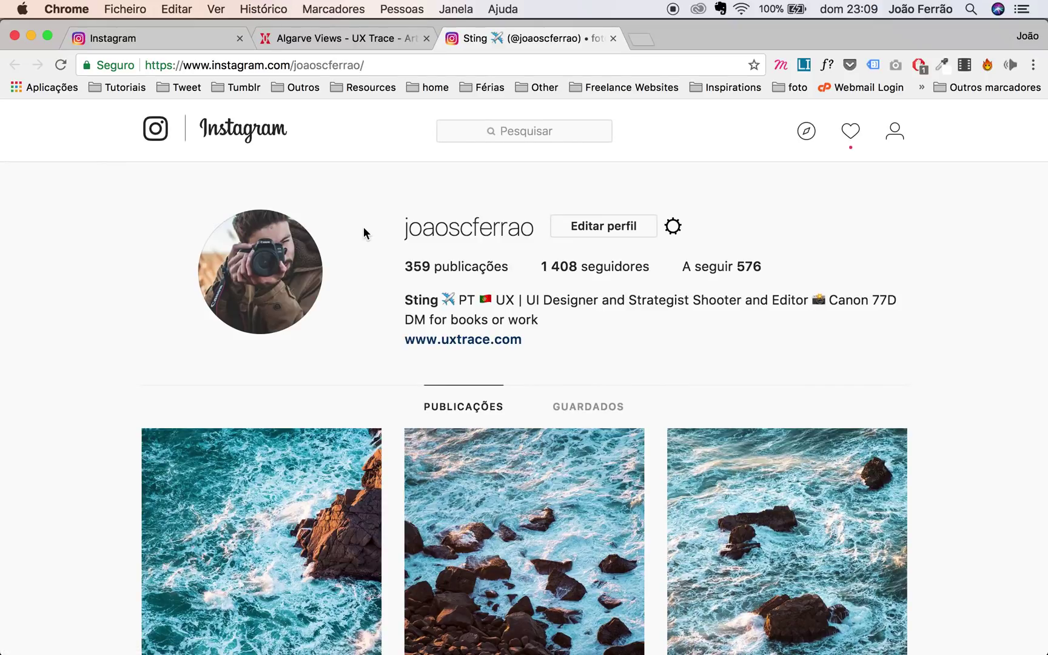
# - Select the username in the profile URL, then go back to the Instagram feed tab
pyautogui.doubleClick(316, 66)
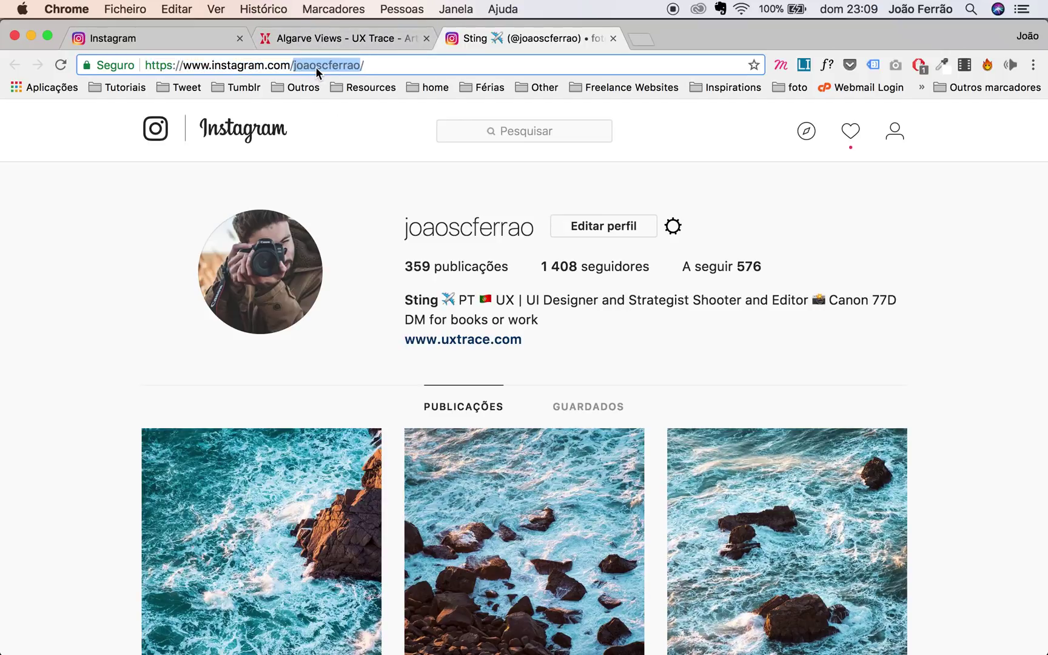
pyautogui.click(210, 27)
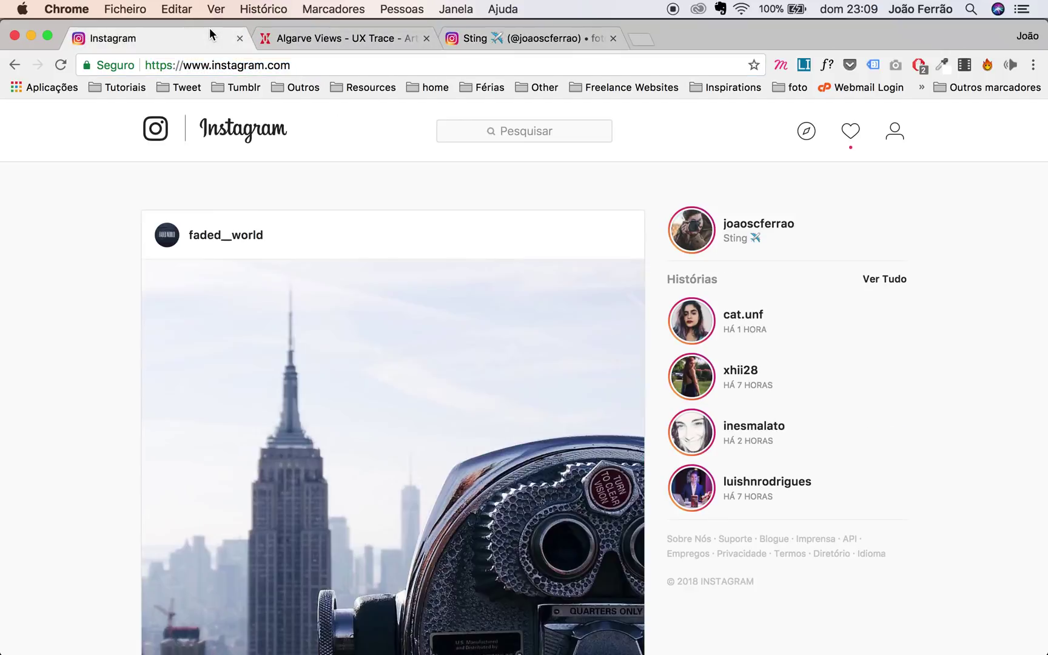
# - Open DevTools via Inspecionar, reposition its window, and turn on device emulation
pyautogui.rightClick(422, 192)
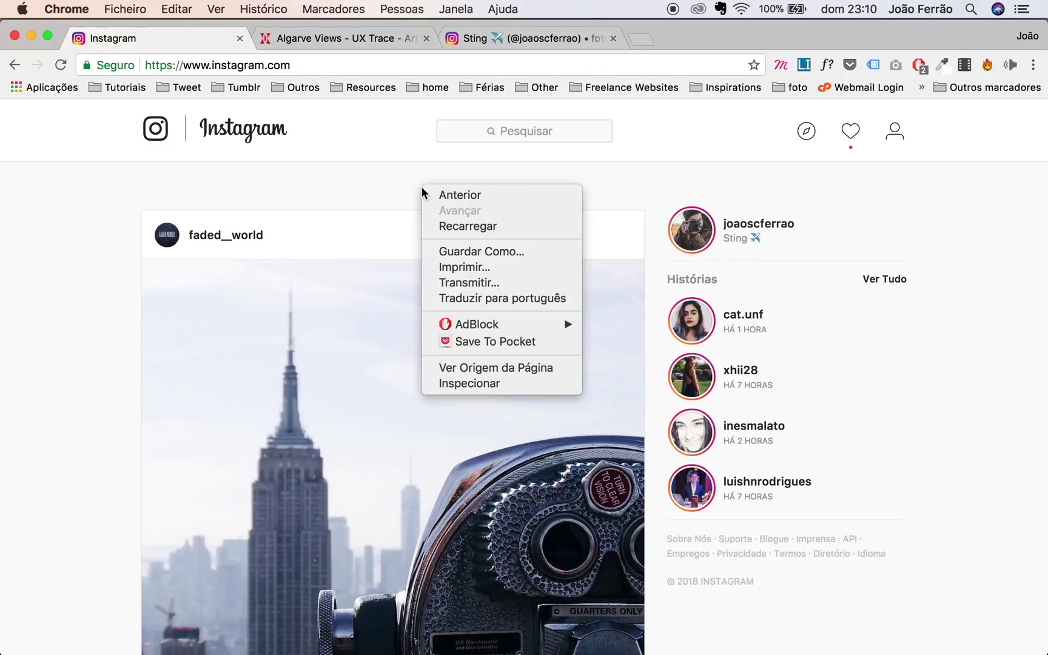
pyautogui.click(489, 384)
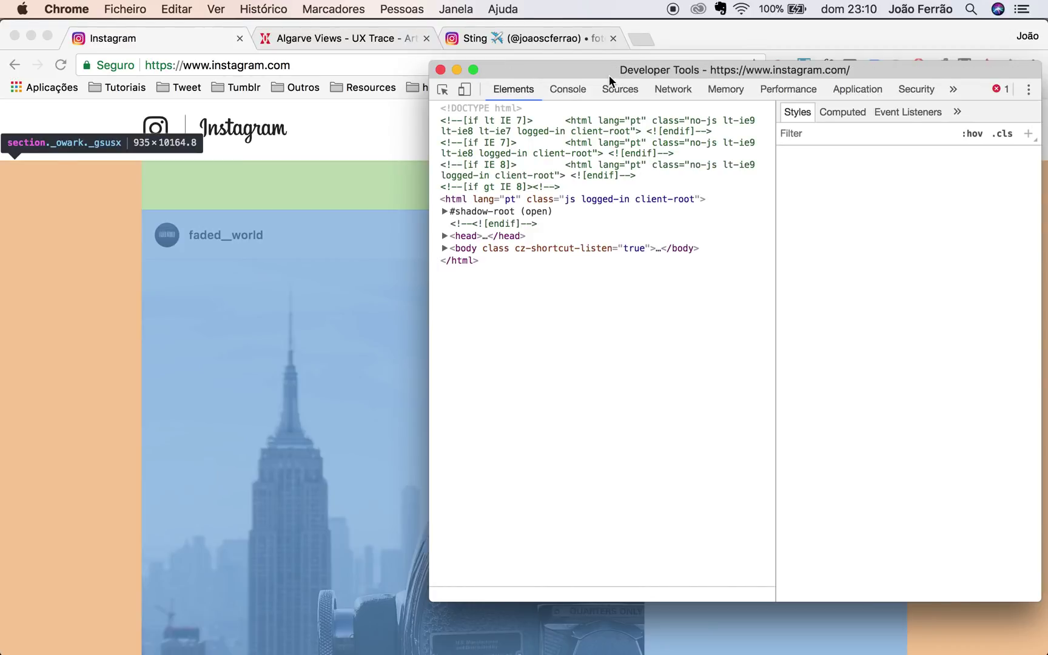
pyautogui.moveTo(609, 76); pyautogui.dragTo(532, 84)
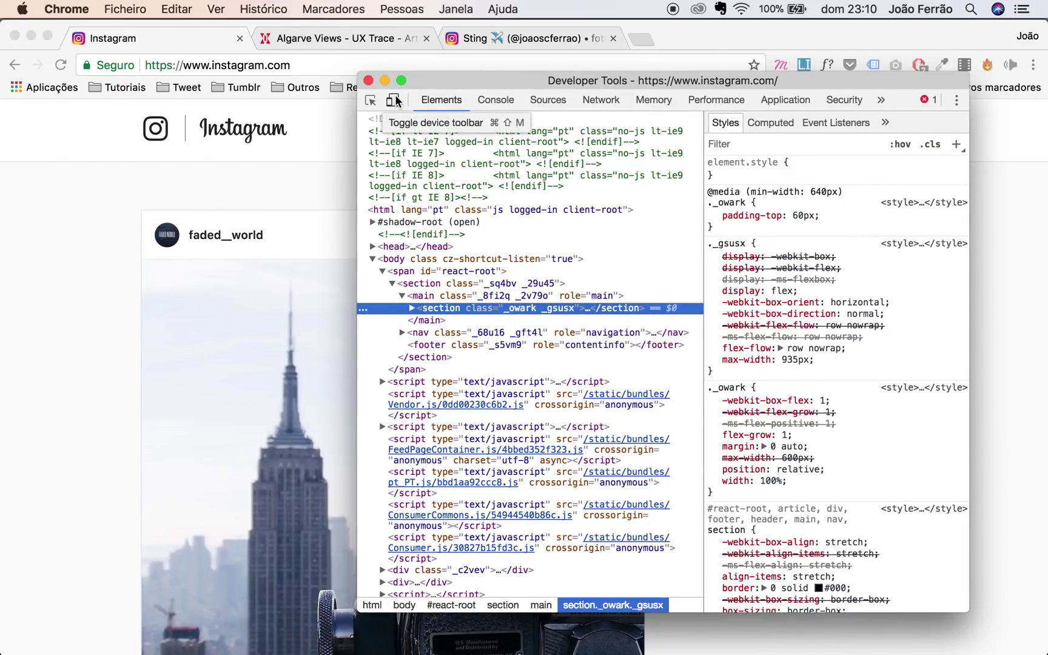
pyautogui.click(394, 100)
# - Resize the responsive viewport to 325 × 673 and reload to get Instagram's mobile layout
pyautogui.click(314, 222)
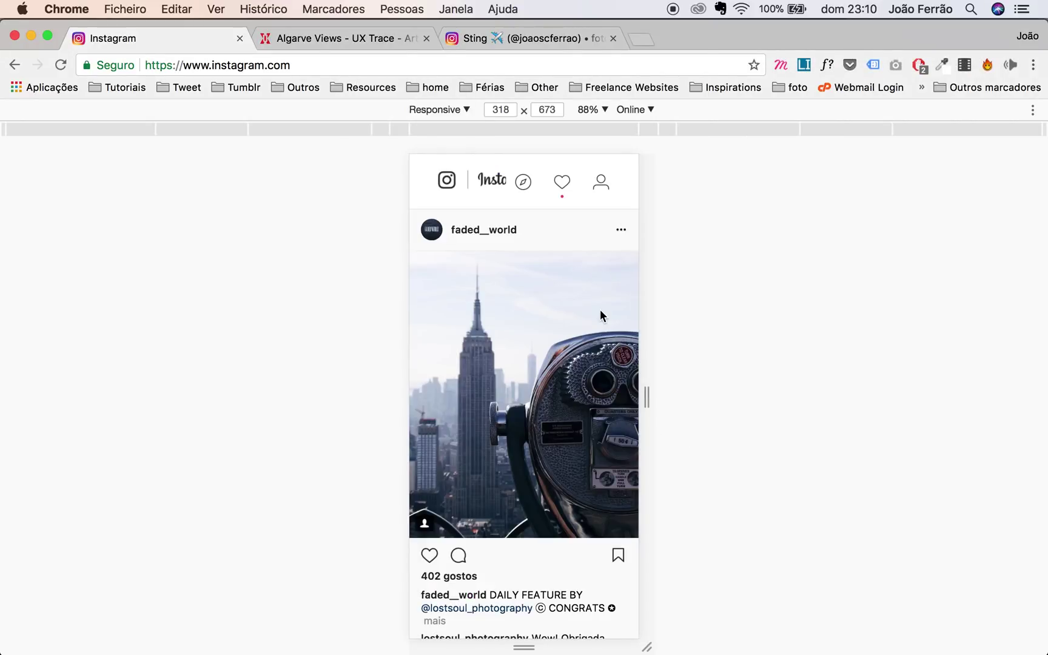
pyautogui.click(450, 109)
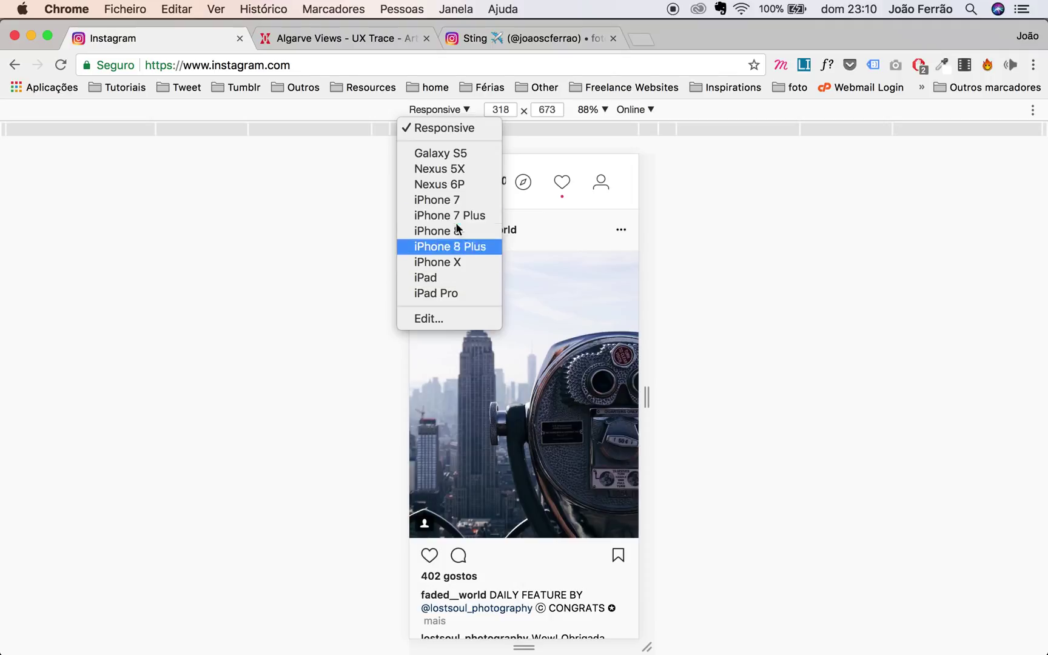
pyautogui.click(650, 149)
pyautogui.moveTo(650, 156); pyautogui.dragTo(642, 366)
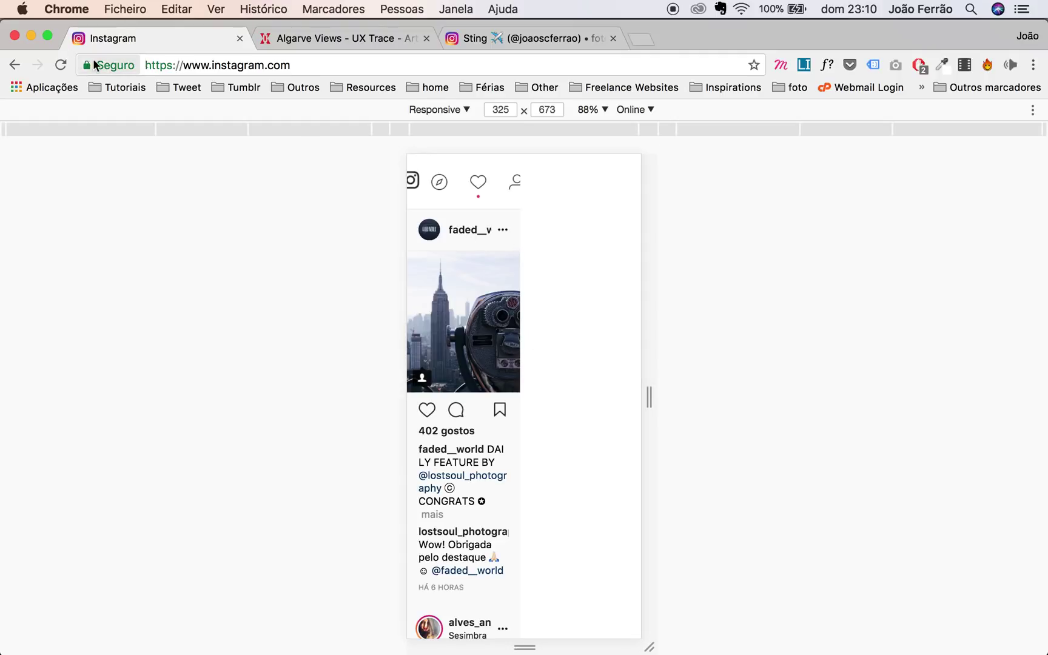
pyautogui.click(61, 65)
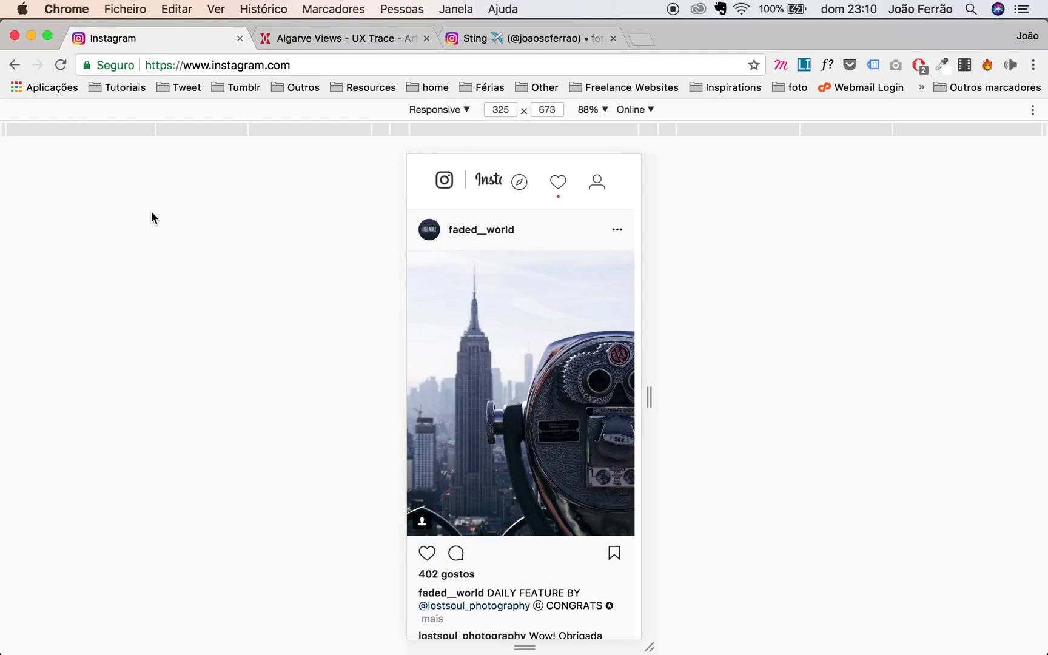
pyautogui.click(61, 65)
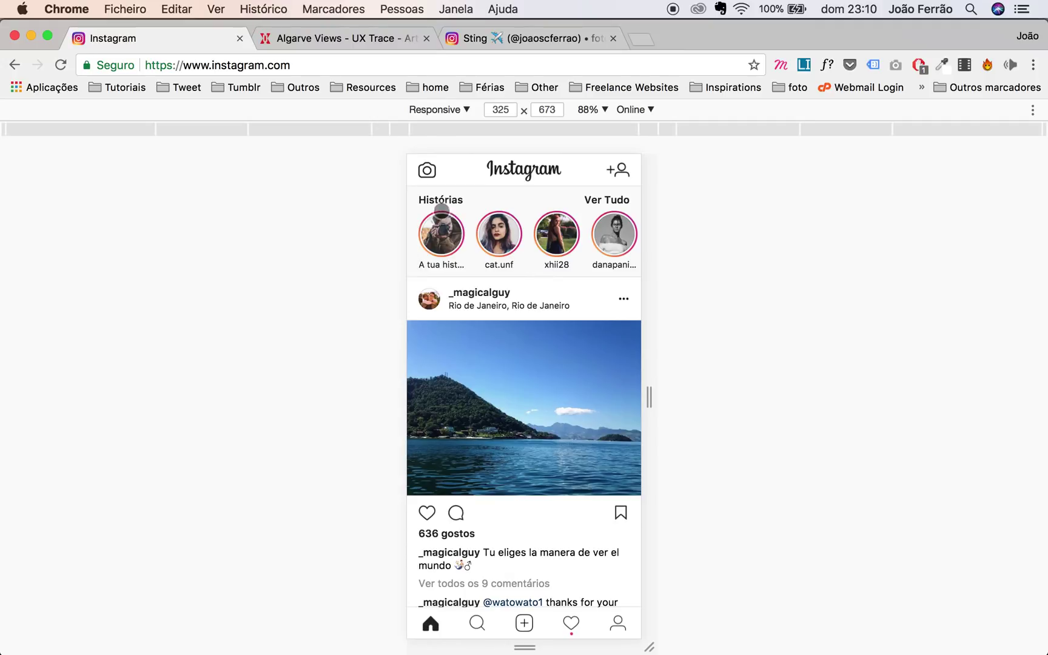
# - Start a story from Untitled-2.jpg, widen the viewport to 414 px, and enter text mode
pyautogui.click(428, 171)
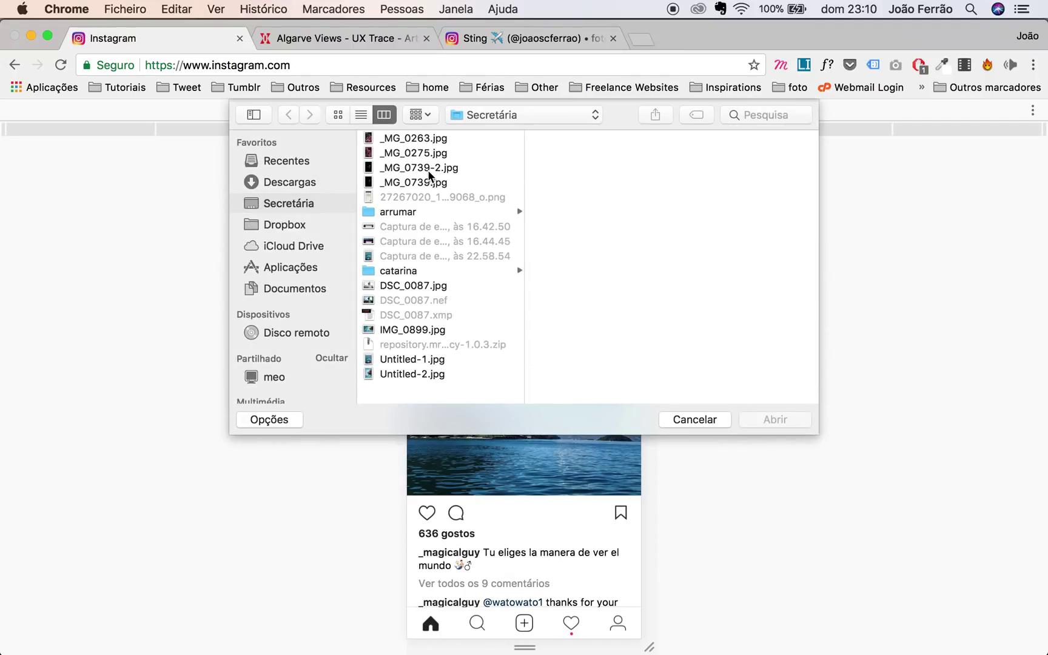
pyautogui.doubleClick(433, 373)
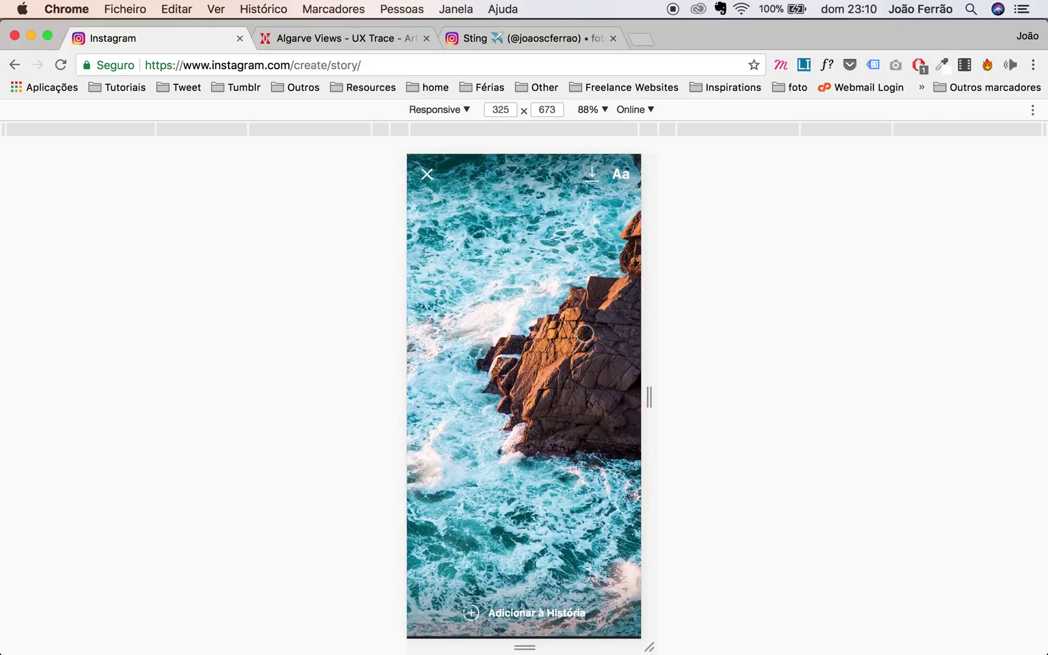
pyautogui.moveTo(651, 260); pyautogui.dragTo(687, 262)
pyautogui.click(658, 175)
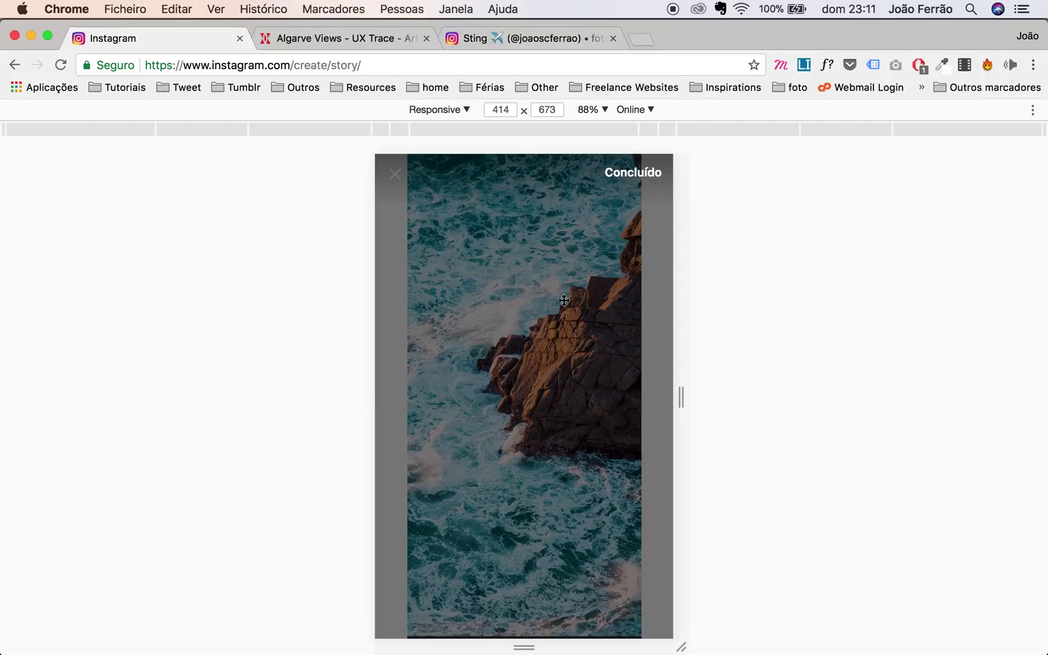
# - Try and clear draft captions, then settle on the story text 'New phottossss'
pyautogui.write('Go')
pyautogui.press('BackSpace')
pyautogui.press('BackSpace')
pyautogui.write('Please')
pyautogui.write('go comment and')
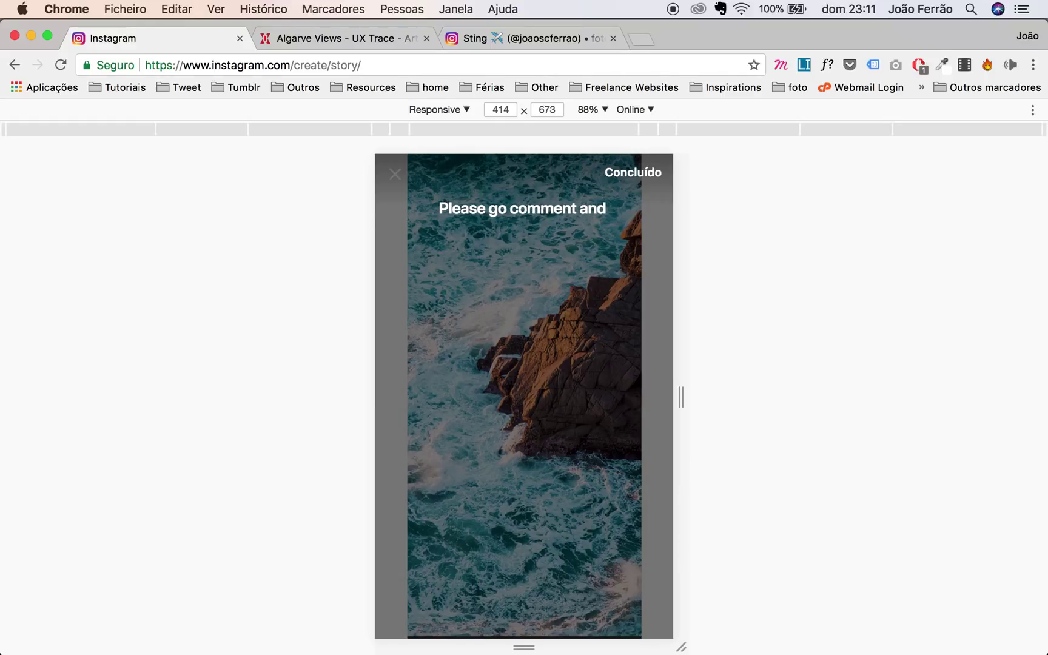
pyautogui.press('BackSpace')
pyautogui.press('BackSpace')
pyautogui.press('BackSpace')
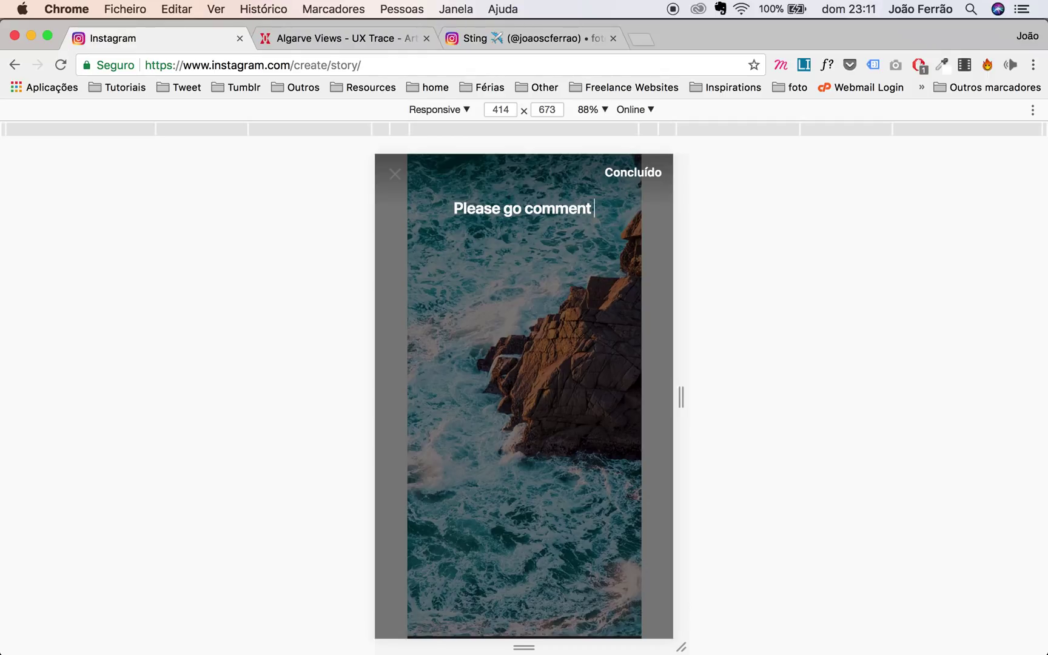
pyautogui.write('m')
pyautogui.write('y need feed')
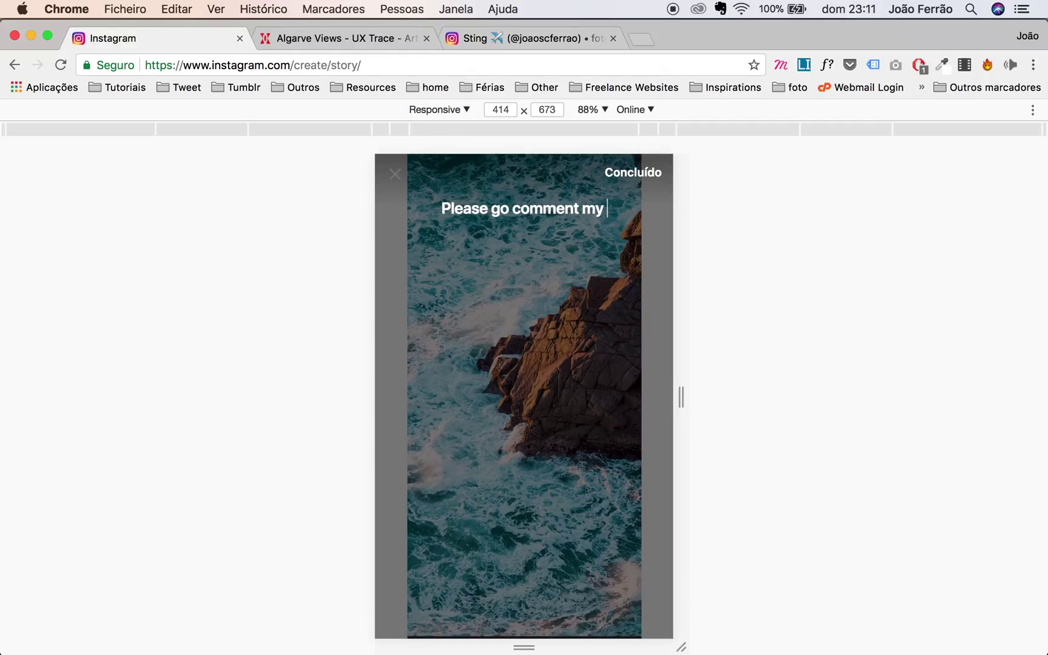
pyautogui.press('BackSpace')
pyautogui.press('BackSpace')
pyautogui.press('BackSpace')
pyautogui.press('BackSpace')
pyautogui.press('BackSpace')
pyautogui.press('BackSpace')
pyautogui.press('BackSpace')
pyautogui.press('BackSpace')
pyautogui.press('BackSpace')
pyautogui.press('BackSpace')
pyautogui.press('BackSpace')
pyautogui.press('BackSpace')
pyautogui.press('BackSpace')
pyautogui.press('BackSpace')
pyautogui.press('BackSpace')
pyautogui.press('BackSpace')
pyautogui.press('BackSpace')
pyautogui.press('BackSpace')
pyautogui.press('BackSpace')
pyautogui.press('BackSpace')
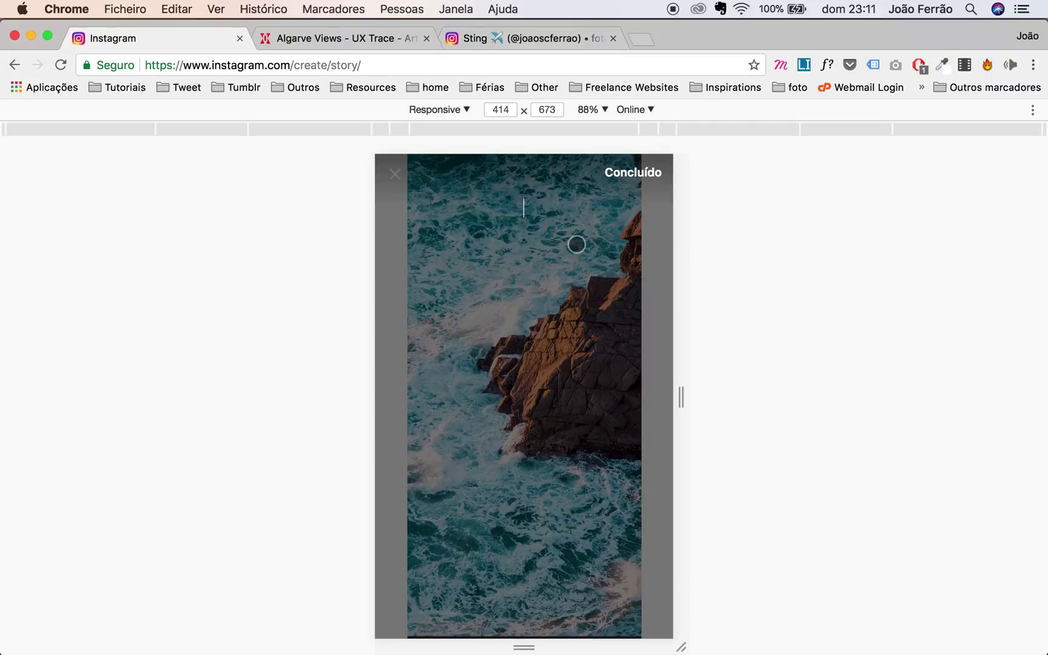
pyautogui.write('New phottososss')
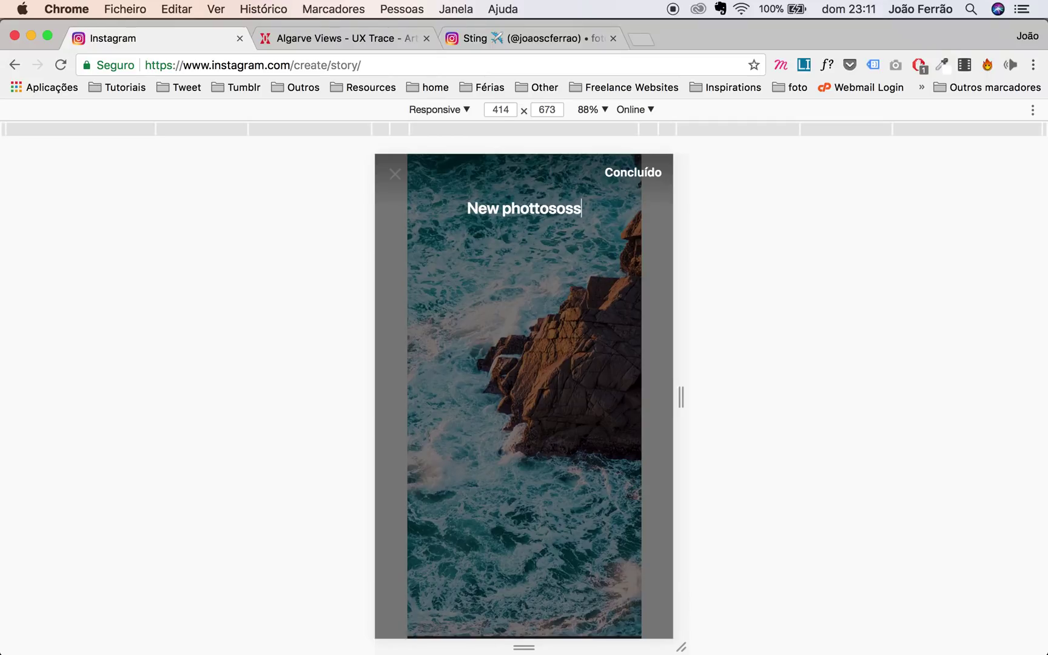
pyautogui.press('BackSpace')
pyautogui.press('BackSpace')
pyautogui.press('BackSpace')
pyautogui.press('BackSpace')
pyautogui.write('sss')
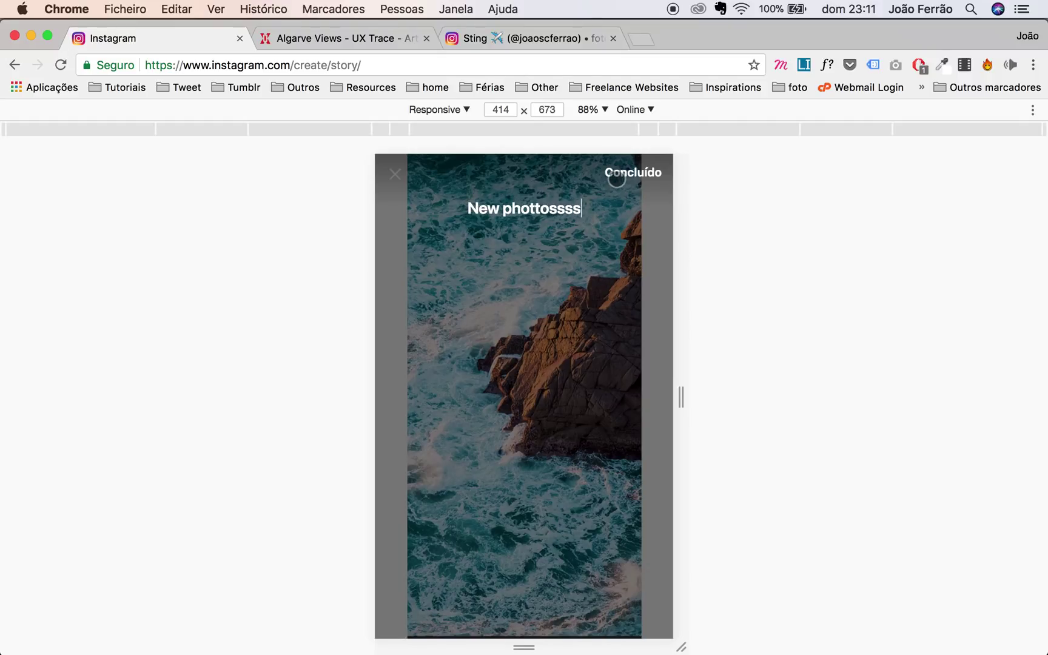
pyautogui.click(617, 179)
# - Move the 'New phottossss' caption to the photo's bottom and confirm the text edit
pyautogui.moveTo(512, 399); pyautogui.dragTo(508, 537)
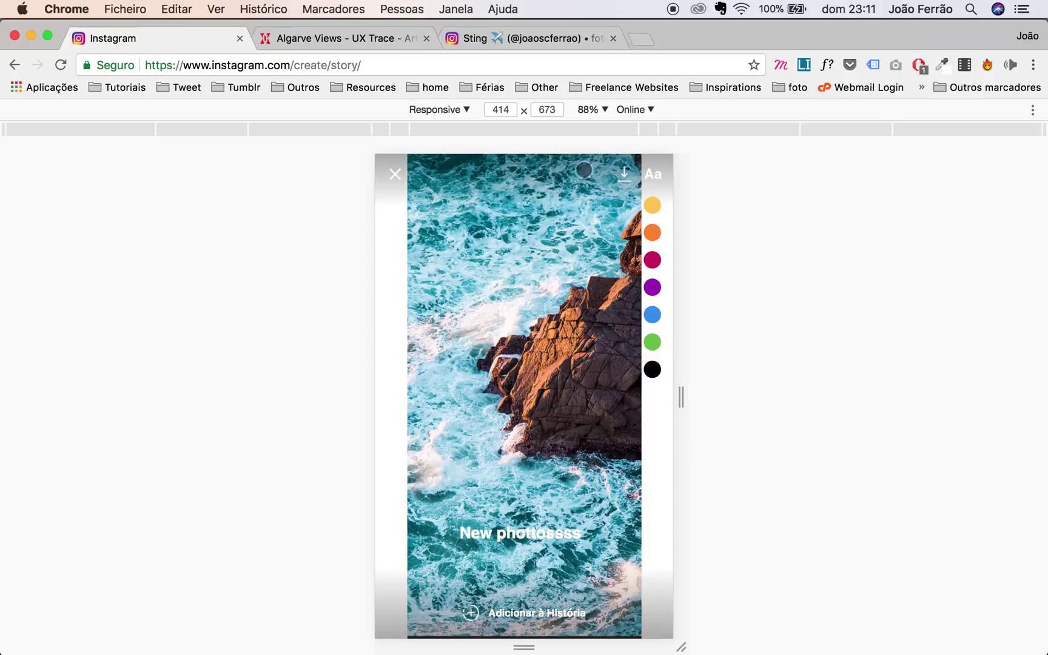
pyautogui.click(651, 176)
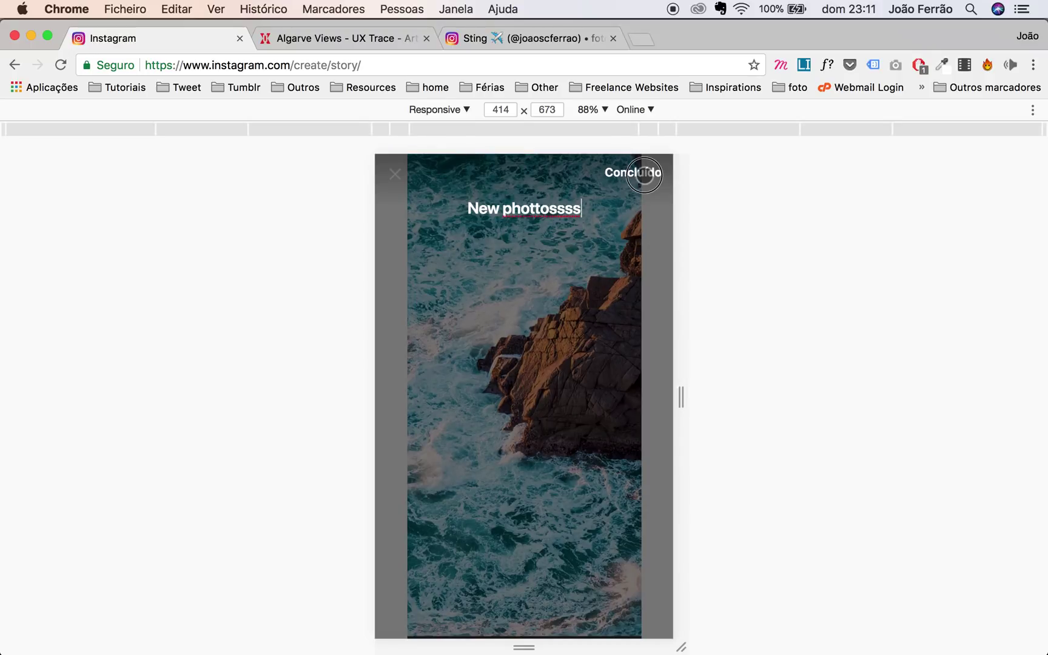
pyautogui.click(642, 177)
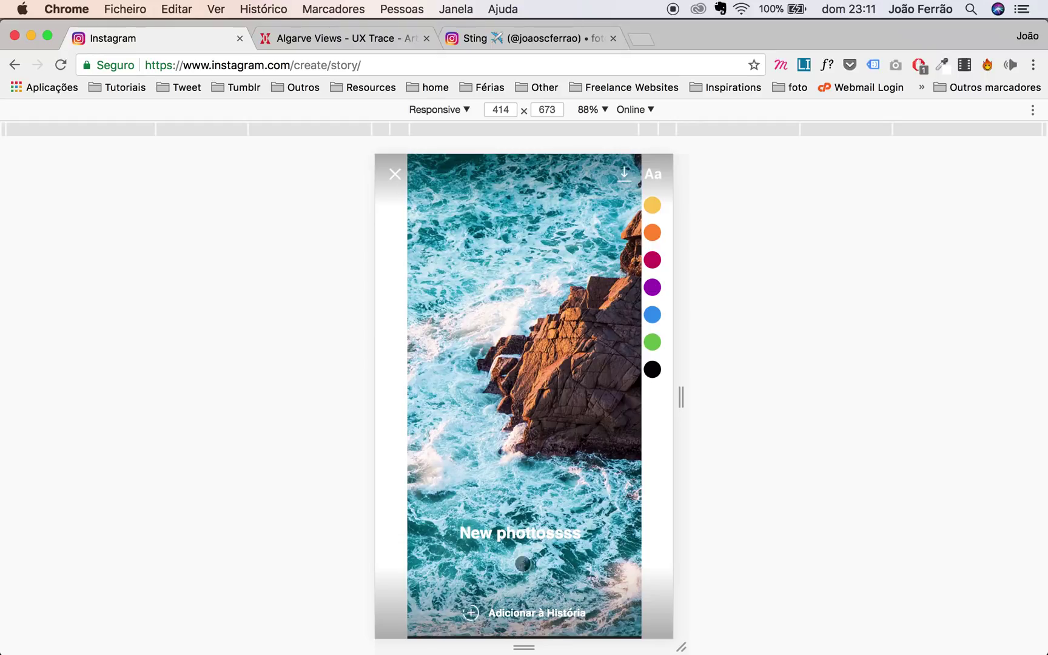
pyautogui.click(661, 177)
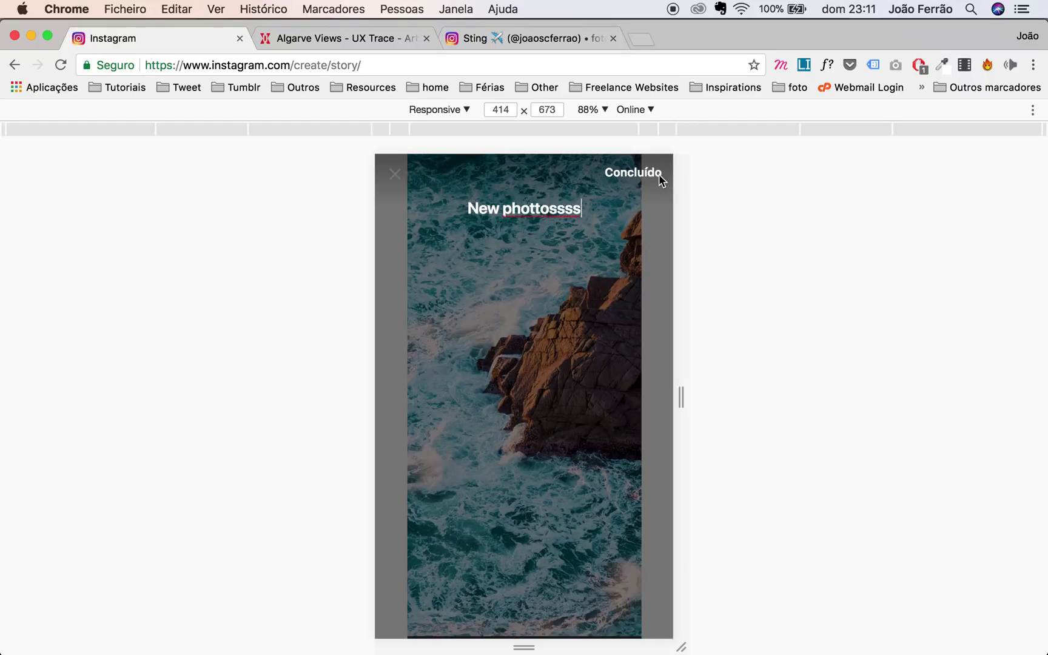
pyautogui.click(661, 177)
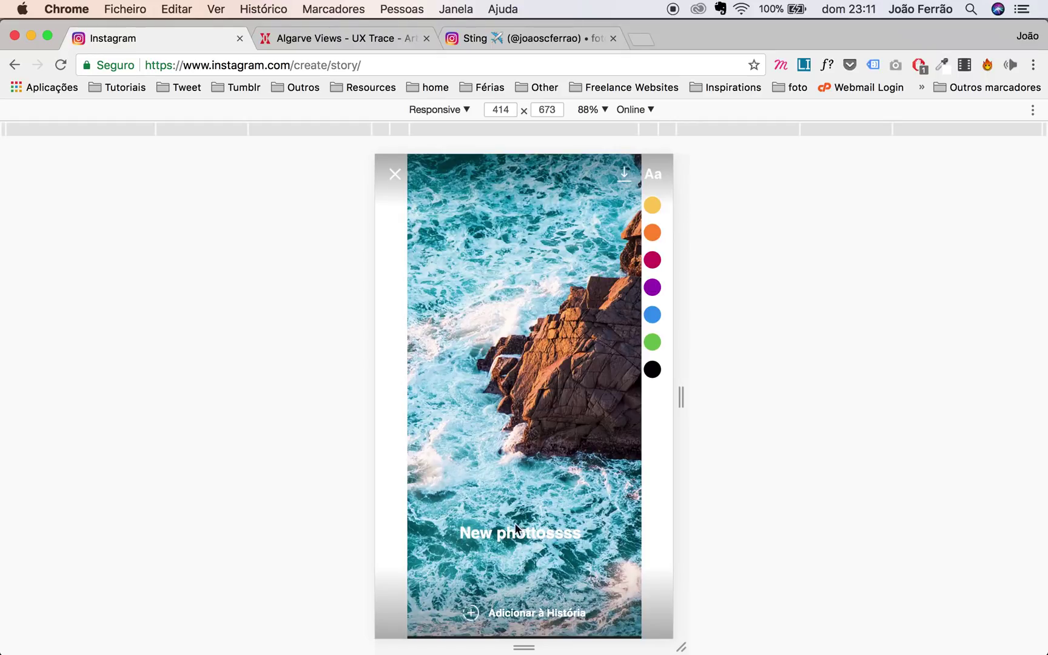
# - Publish with Adicionar à História, view the new story, then close it back to the feed
pyautogui.click(513, 612)
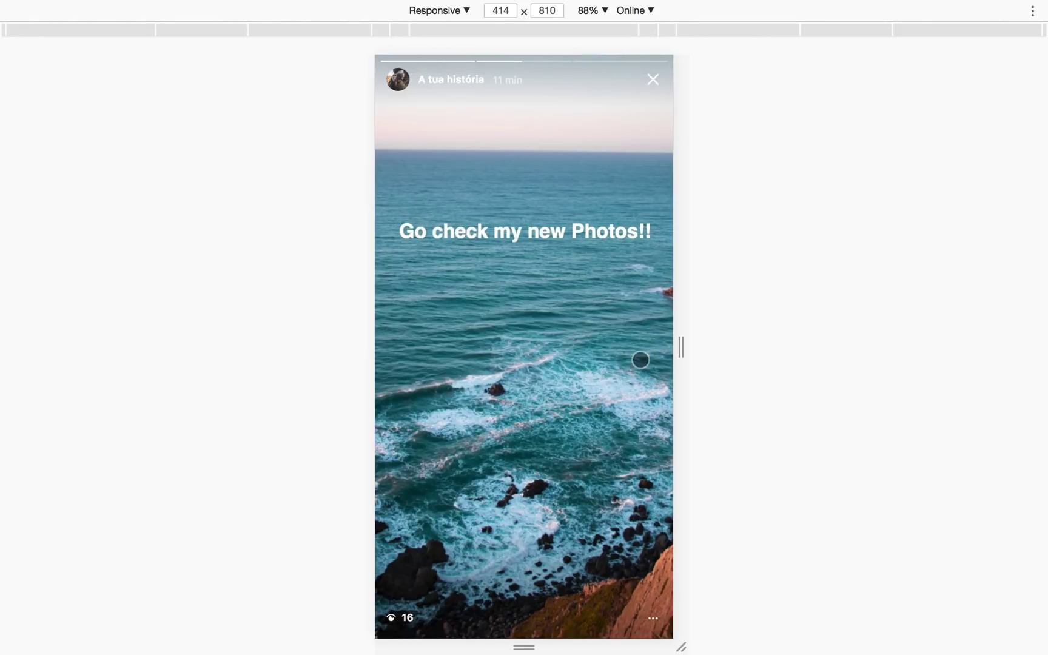
pyautogui.click(640, 359)
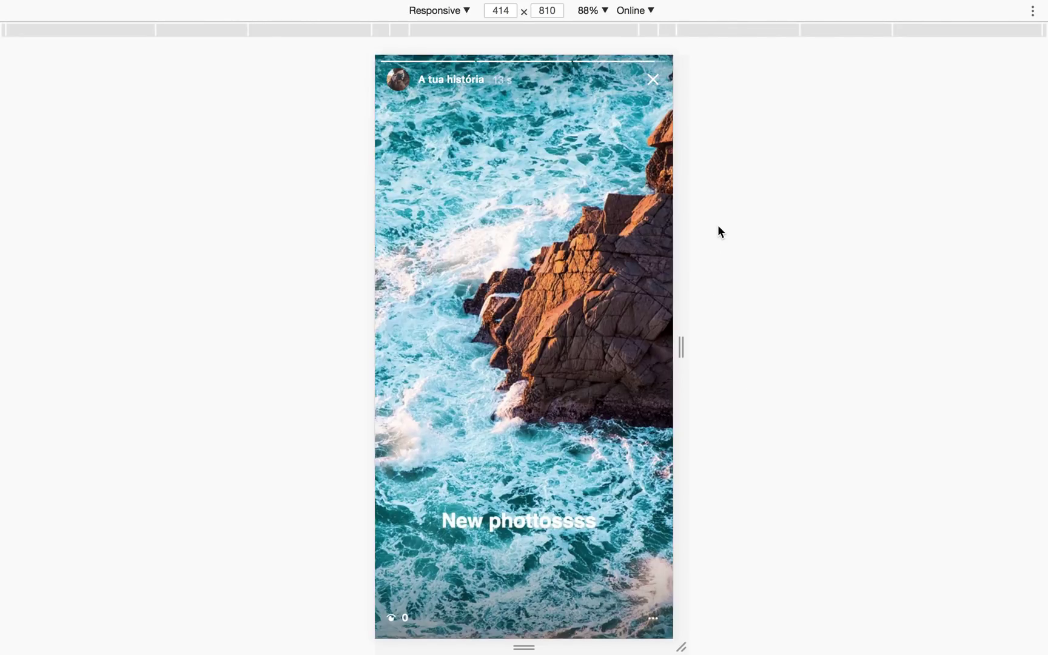
pyautogui.click(651, 80)
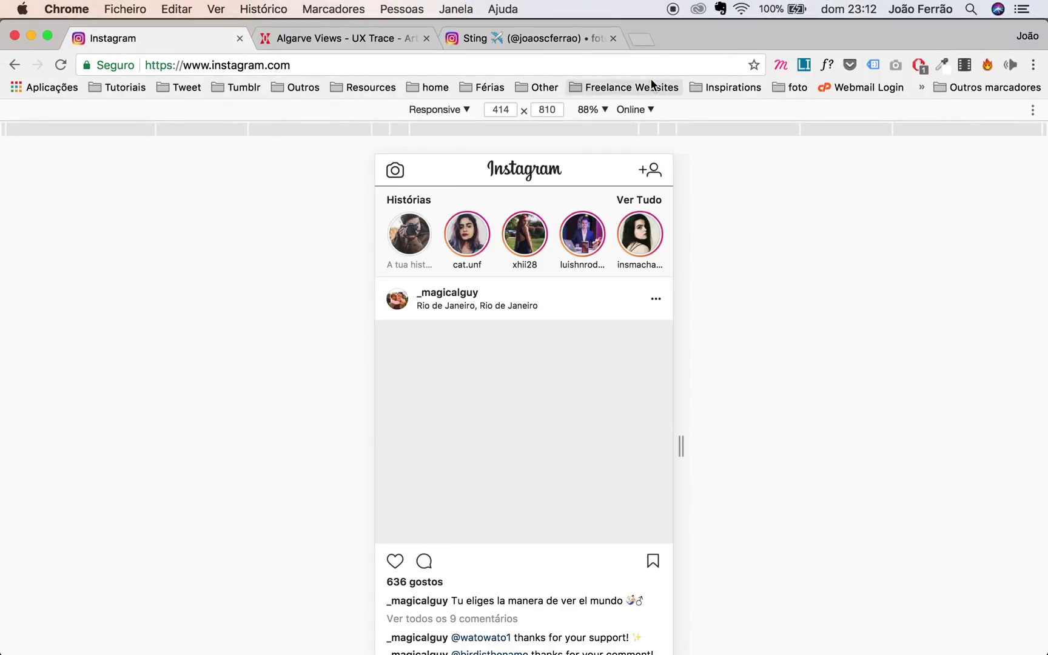
pyautogui.scroll(-4, 646, 437)
pyautogui.scroll(2, 647, 437)
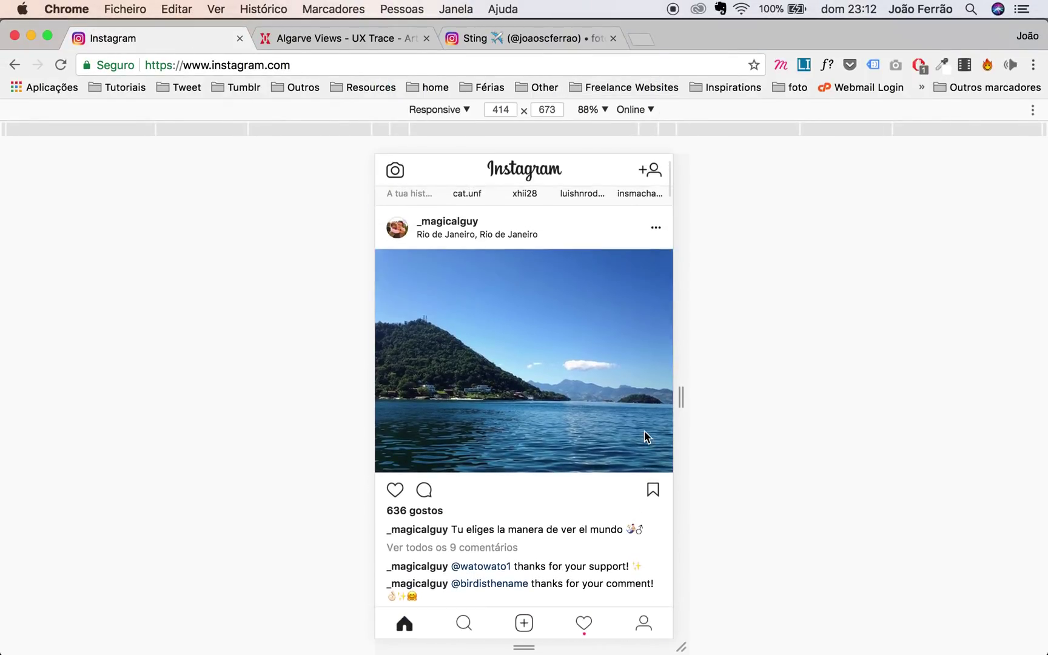